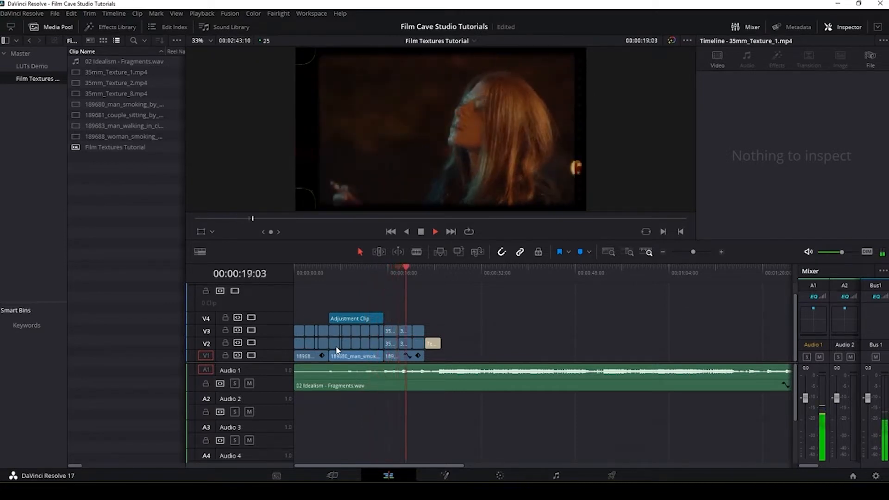
- Review the finished film-texture edit, examining the 35mm texture layers over the woman-smoking clip around 00:00:16:08
{"action": "key", "text": "space"}
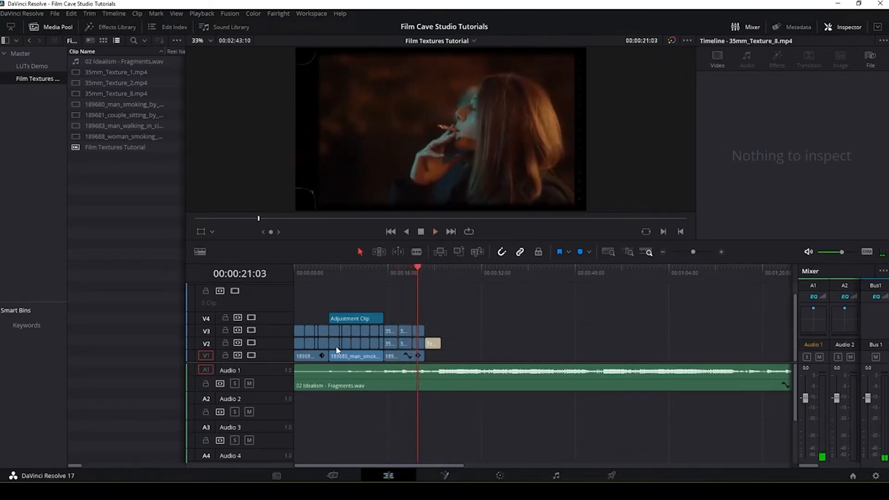
{"action": "key", "text": "ctrl+equal"}
{"action": "key", "text": "ctrl+equal"}
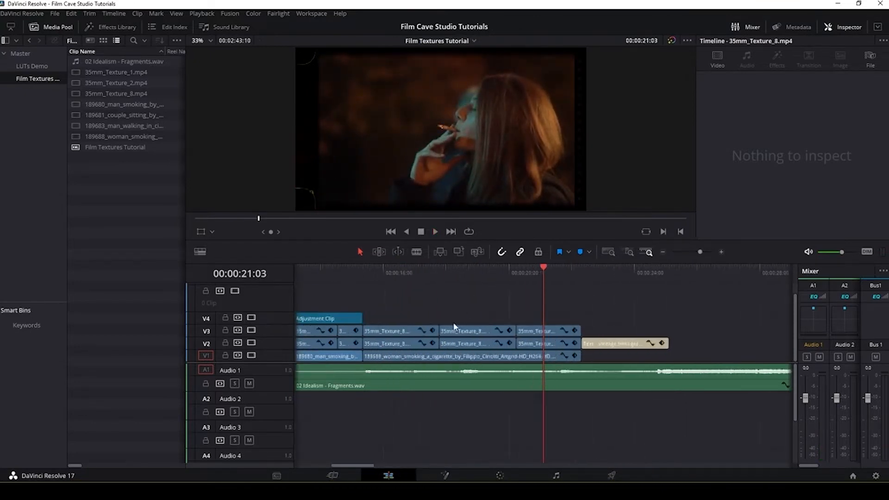
{"action": "left_click", "coordinate": [394, 268]}
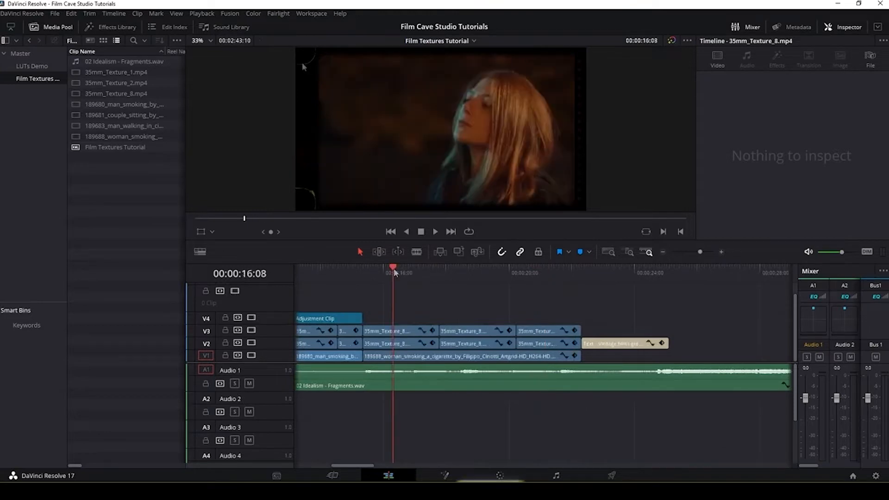
{"action": "left_click", "coordinate": [387, 334]}
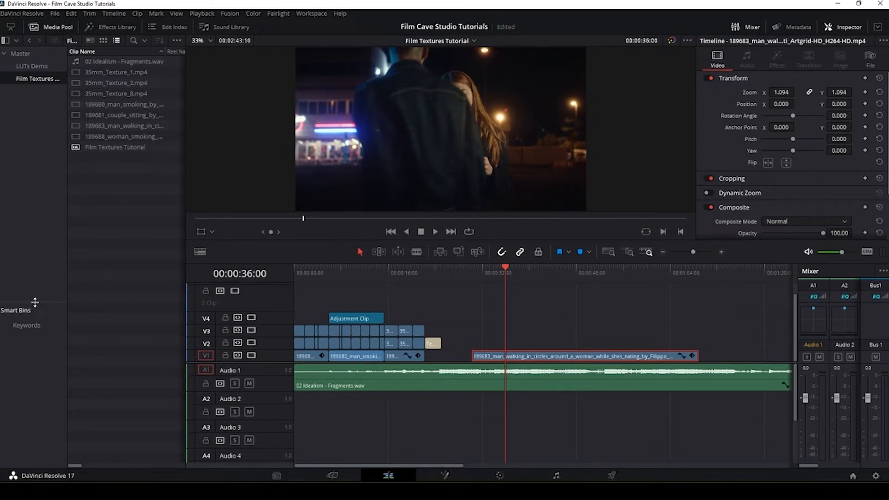
- Show the Power Bins in the media pool, enlarge their section, and expand the Master power bin
{"action": "left_click", "coordinate": [177, 15]}
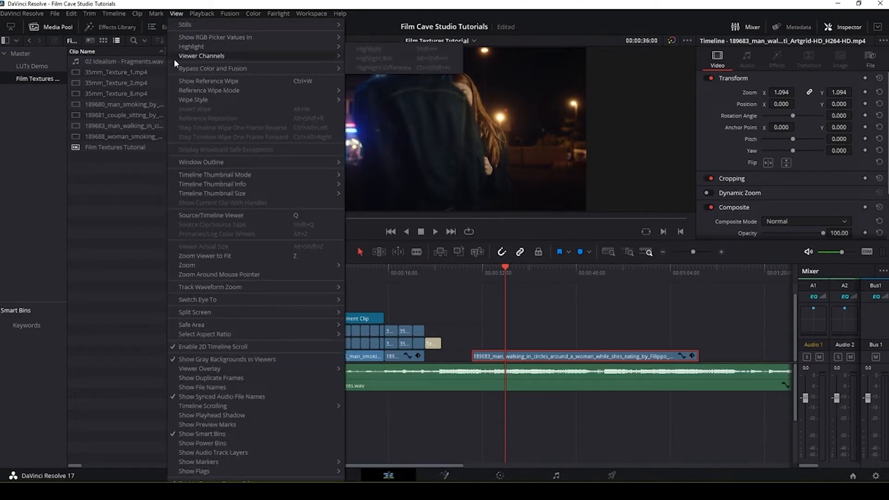
{"action": "left_click", "coordinate": [207, 444]}
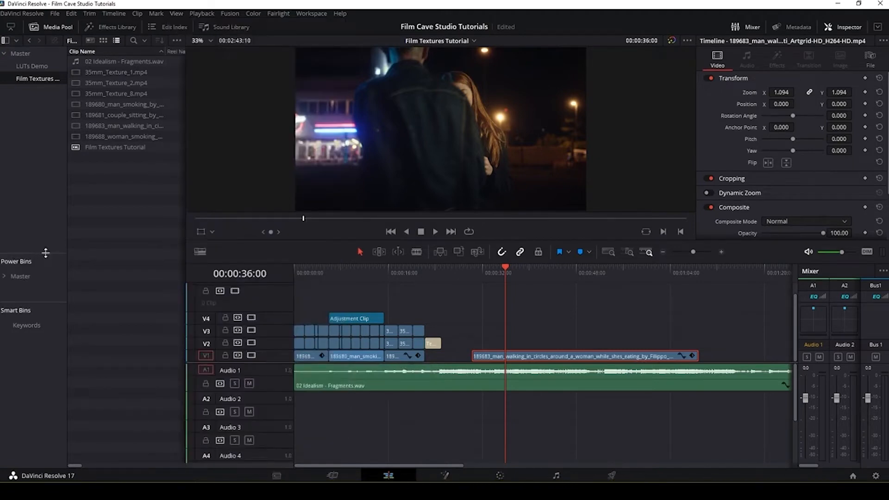
{"action": "left_click_drag", "start_coordinate": [37, 302], "coordinate": [38, 329]}
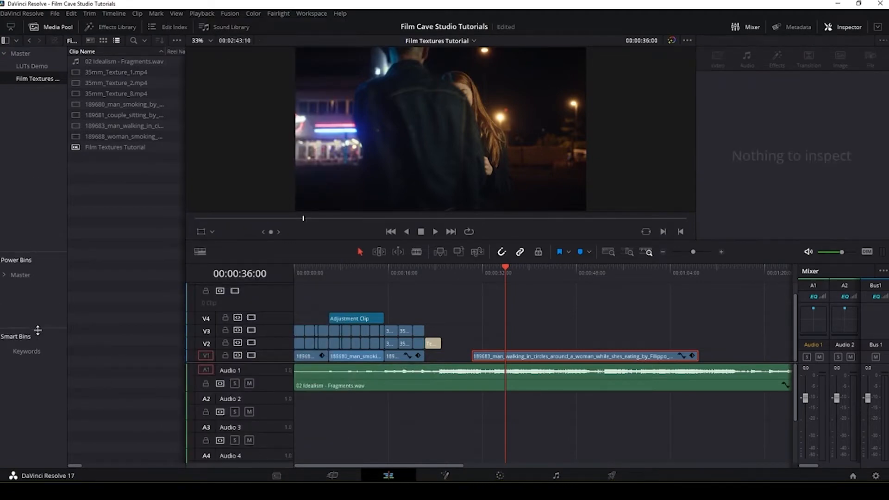
{"action": "left_click", "coordinate": [17, 275]}
{"action": "left_click", "coordinate": [5, 275]}
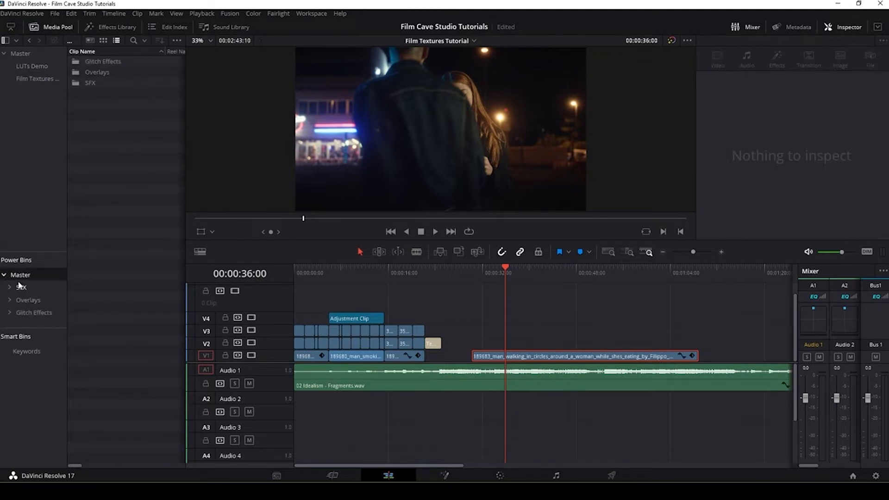
- Create a bin named Film Textures inside the Master power bin and open it
{"action": "right_click", "coordinate": [20, 276]}
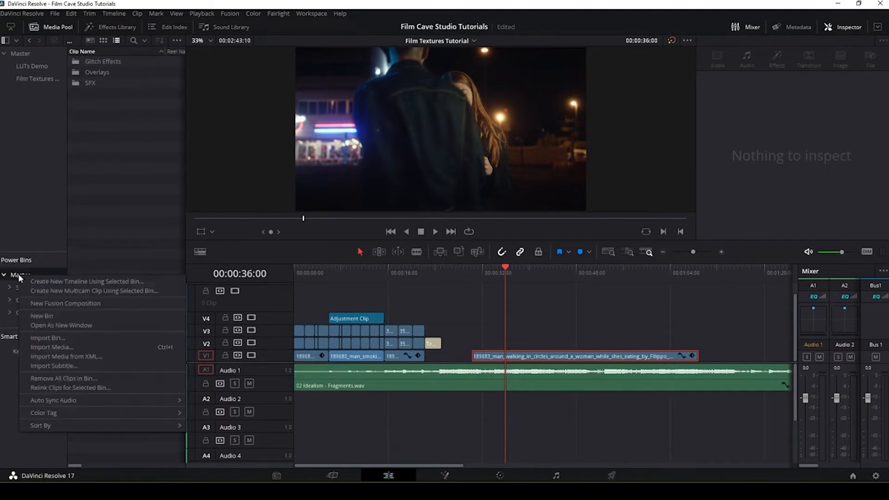
{"action": "left_click", "coordinate": [44, 315]}
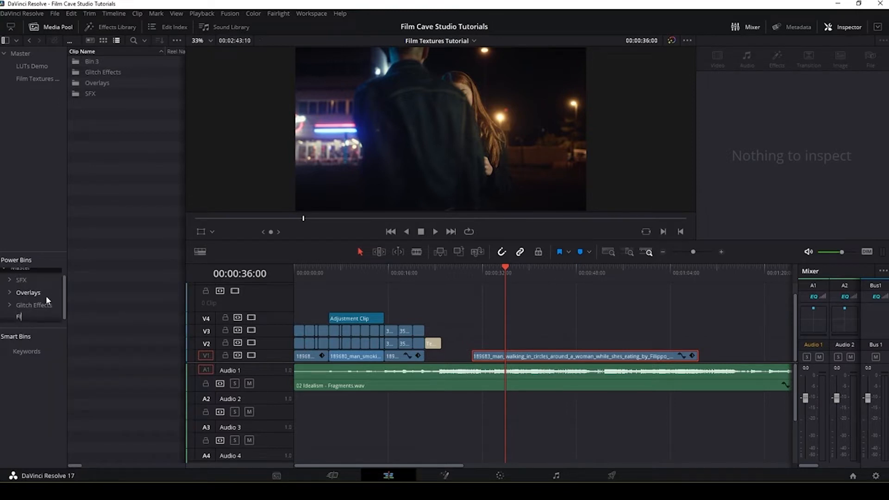
{"action": "key", "text": "Return"}
{"action": "left_click", "coordinate": [34, 316]}
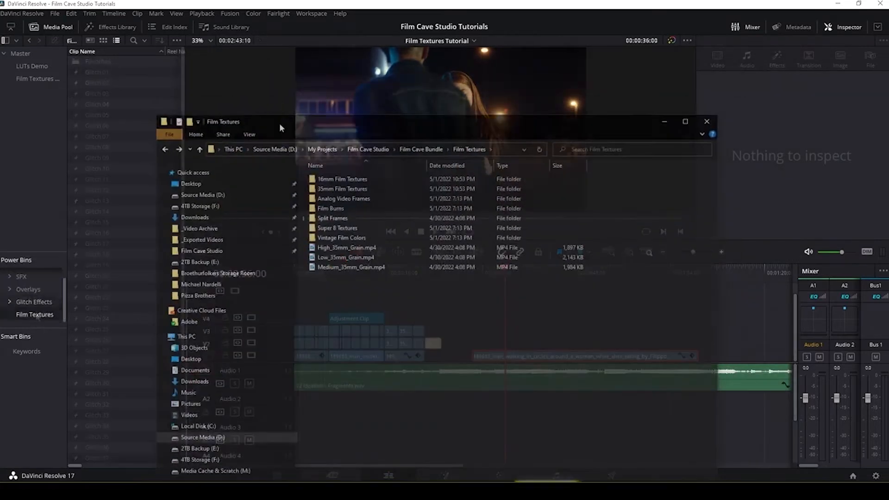
- Import all five clips from the 35mm Film Textures folder in File Explorer into the Film Textures power bin
{"action": "left_click_drag", "start_coordinate": [280, 123], "coordinate": [426, 40]}
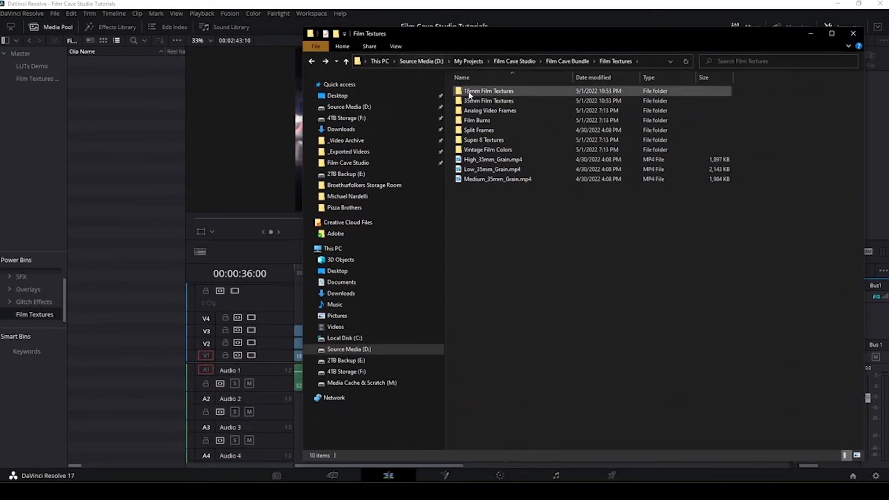
{"action": "double_click", "coordinate": [472, 104]}
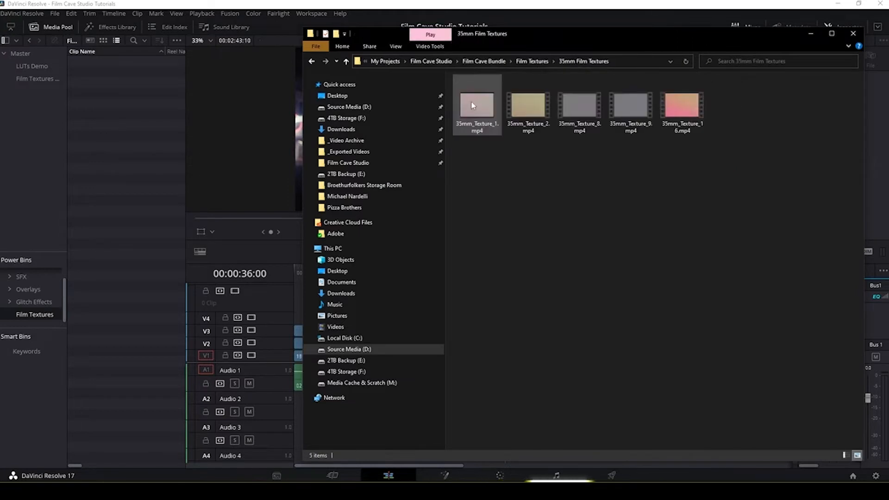
{"action": "left_click_drag", "start_coordinate": [666, 164], "coordinate": [42, 317]}
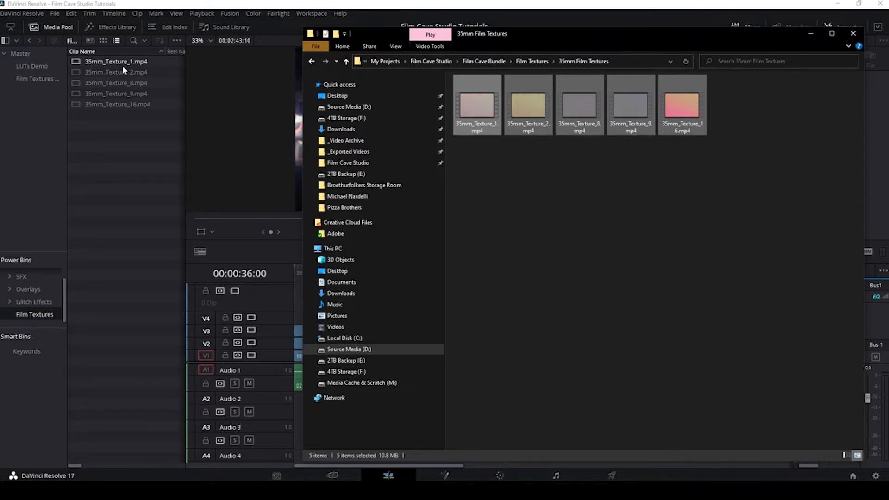
{"action": "left_click", "coordinate": [101, 147]}
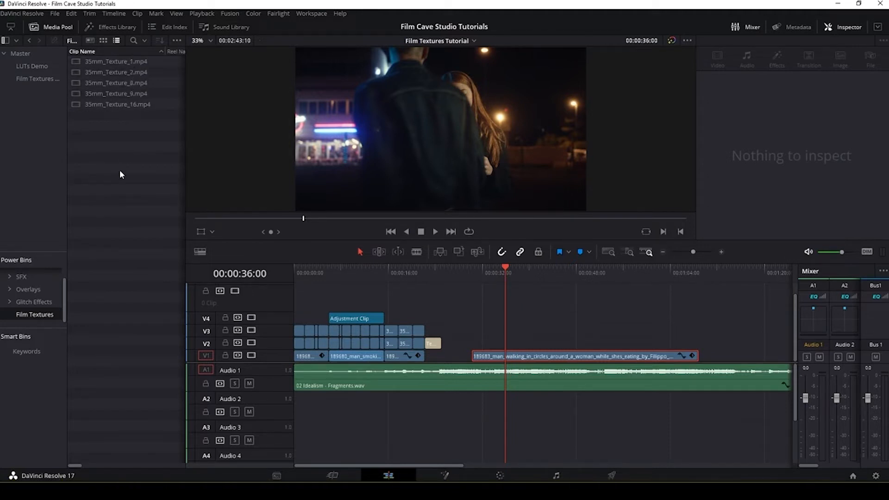
- Place 35mm_Texture_1.mp4 on track V2 above the start of the 189683 man-walking clip
{"action": "left_click", "coordinate": [119, 61]}
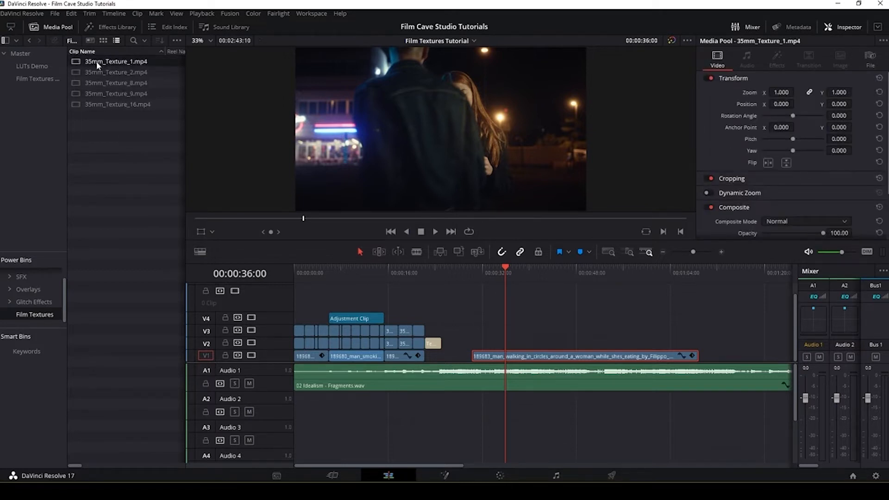
{"action": "left_click_drag", "start_coordinate": [92, 61], "coordinate": [476, 351]}
{"action": "key", "text": "ctrl+equal"}
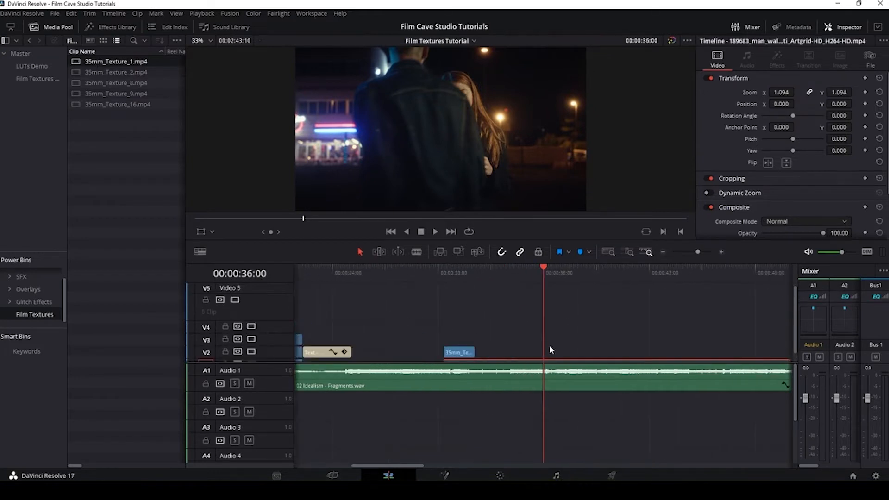
{"action": "left_click_drag", "start_coordinate": [794, 320], "coordinate": [796, 346]}
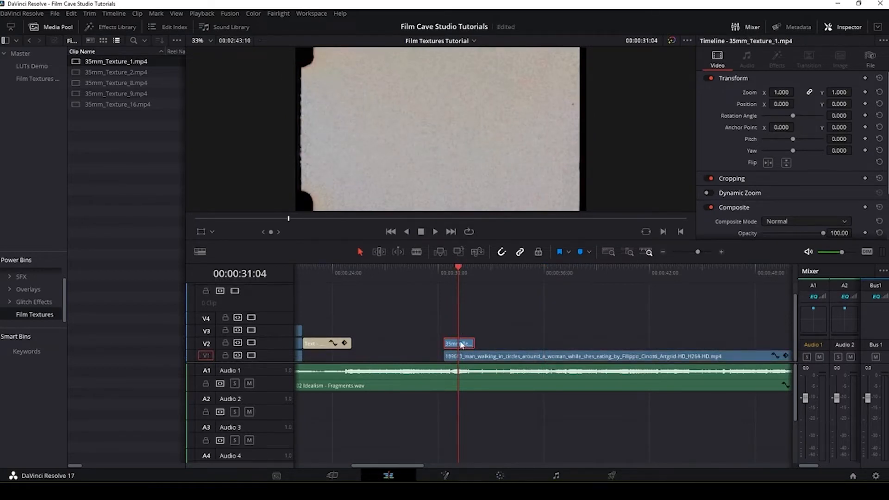
{"action": "scroll", "coordinate": [885, 141], "scroll_direction": "down", "scroll_amount": 2}
{"action": "scroll", "coordinate": [885, 141], "scroll_direction": "down", "scroll_amount": 2}
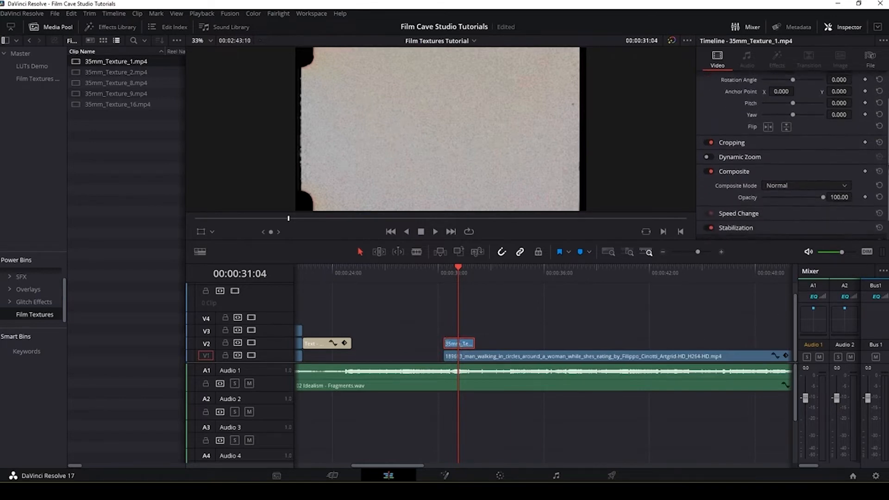
{"action": "left_click", "coordinate": [841, 27]}
{"action": "left_click", "coordinate": [841, 28]}
{"action": "left_click", "coordinate": [841, 28]}
{"action": "left_click", "coordinate": [841, 28]}
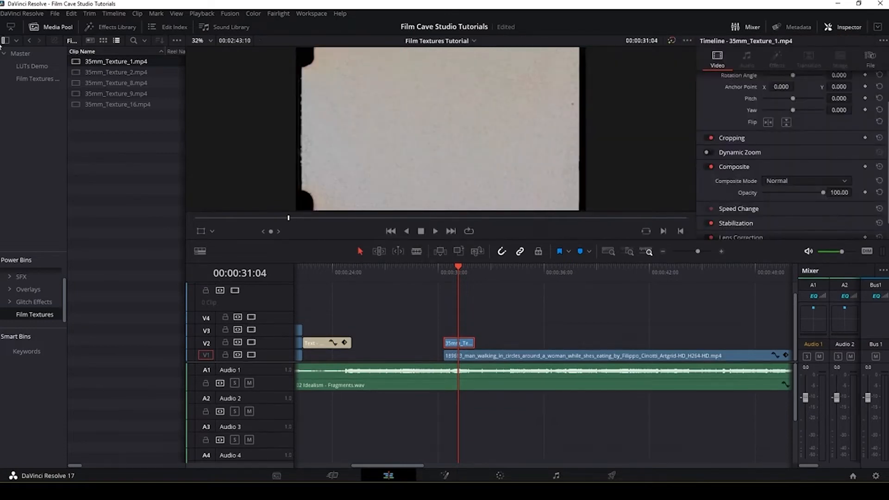
{"action": "left_click", "coordinate": [51, 27]}
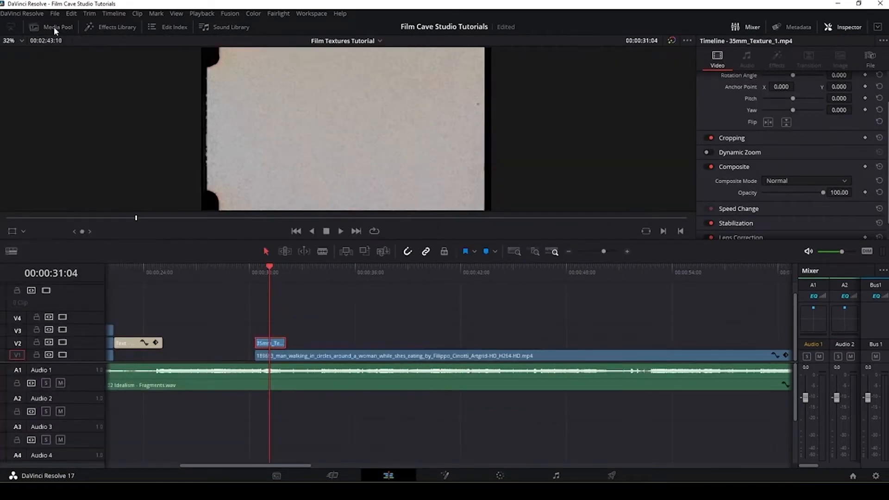
{"action": "left_click", "coordinate": [53, 26]}
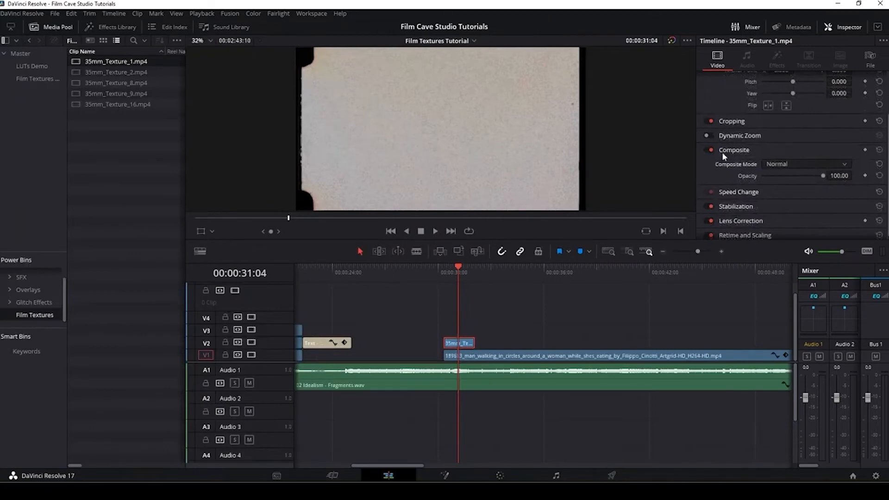
- Set the composite mode of the 35mm_Texture_1 clip on V2 to Multiply
{"action": "left_click", "coordinate": [738, 151]}
{"action": "left_click", "coordinate": [729, 173]}
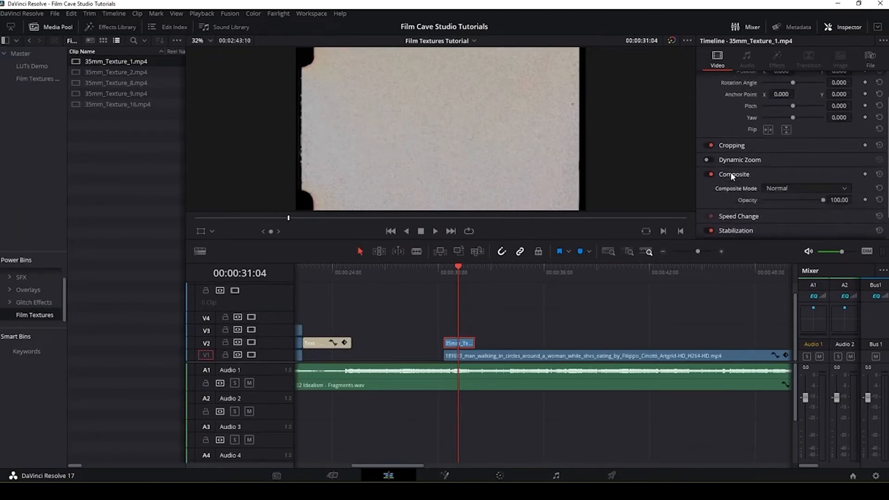
{"action": "left_click", "coordinate": [710, 174]}
{"action": "left_click", "coordinate": [709, 174]}
{"action": "left_click", "coordinate": [797, 190]}
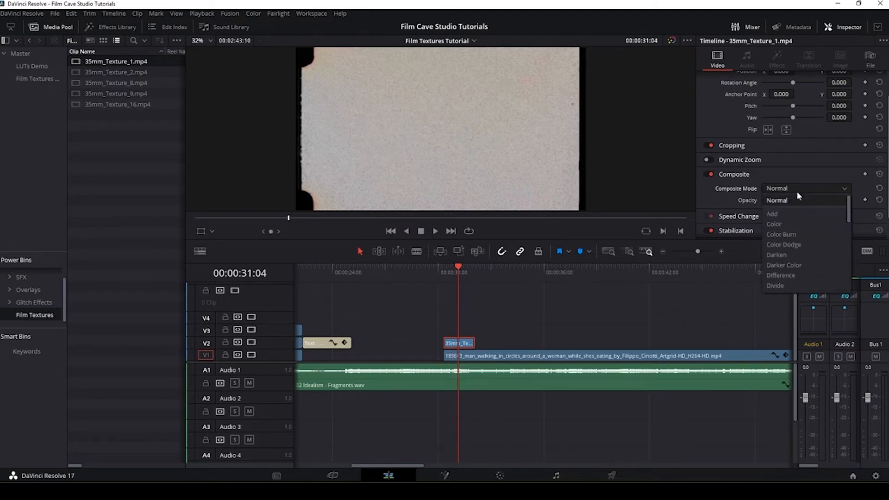
{"action": "scroll", "coordinate": [801, 222], "scroll_direction": "down", "scroll_amount": 4}
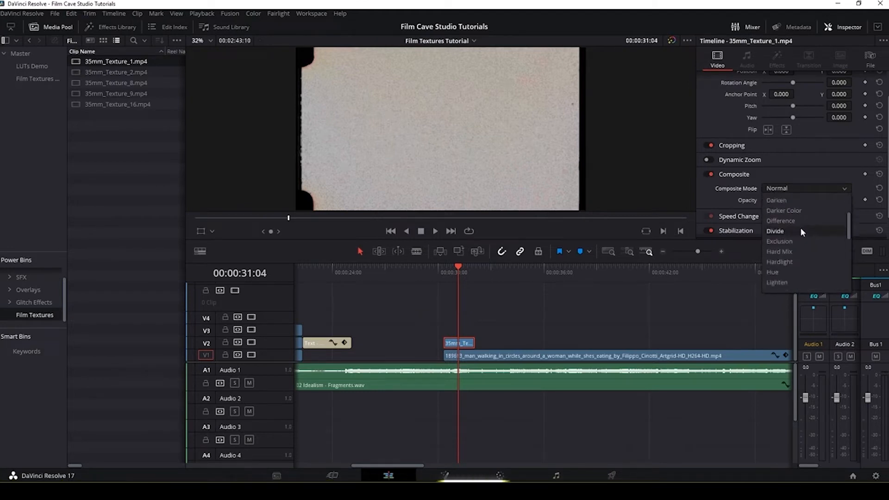
{"action": "scroll", "coordinate": [797, 261], "scroll_direction": "down", "scroll_amount": 3}
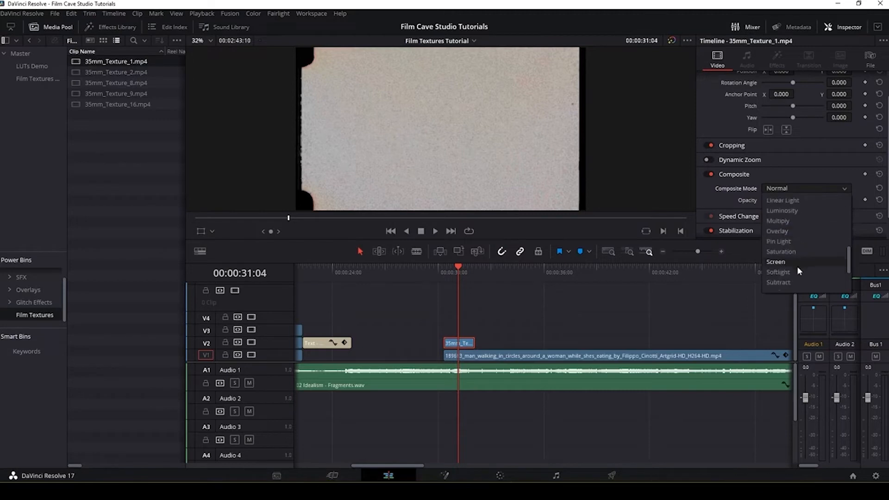
{"action": "left_click", "coordinate": [779, 221]}
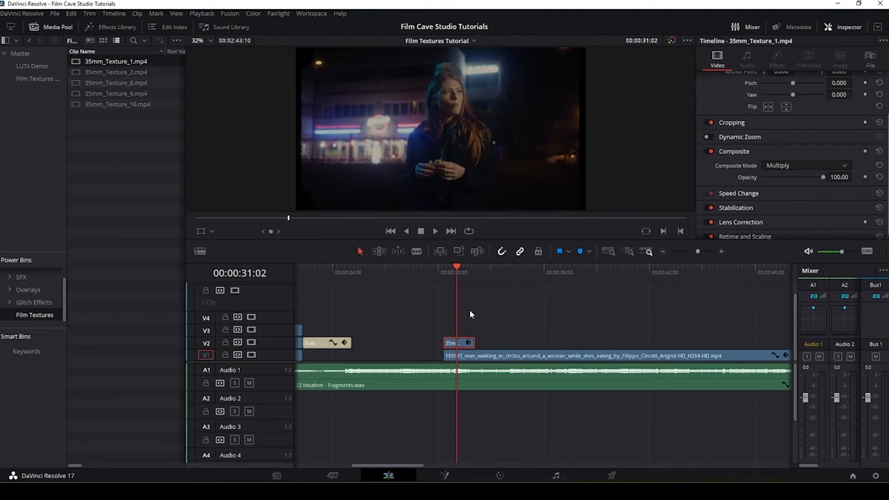
- Duplicate the 35mm_Texture_1 clip onto V3 directly above the original and set the copy's composite mode to Softlight
{"action": "left_click", "coordinate": [479, 332]}
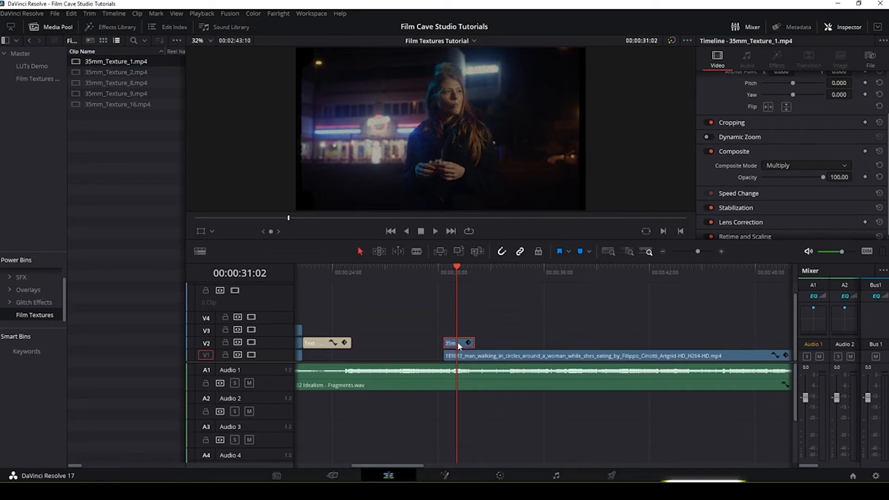
{"action": "left_click_drag", "start_coordinate": [458, 343], "coordinate": [459, 330]}
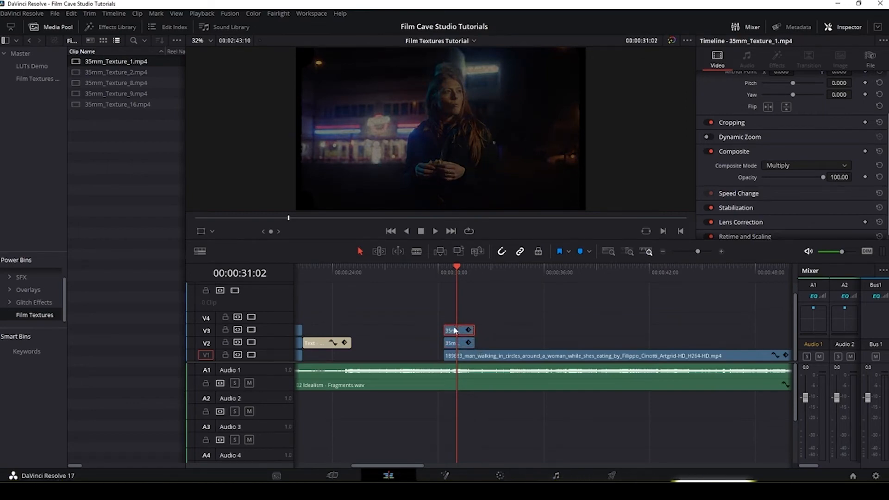
{"action": "left_click", "coordinate": [793, 167]}
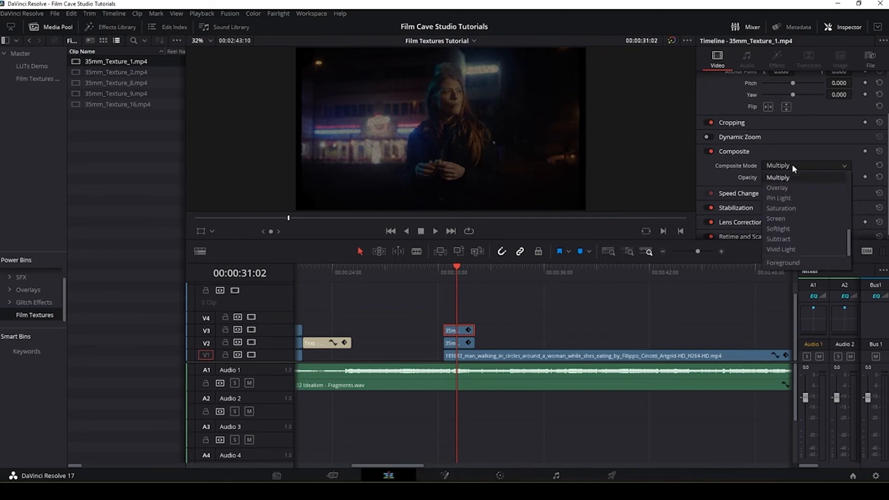
{"action": "left_click", "coordinate": [780, 199]}
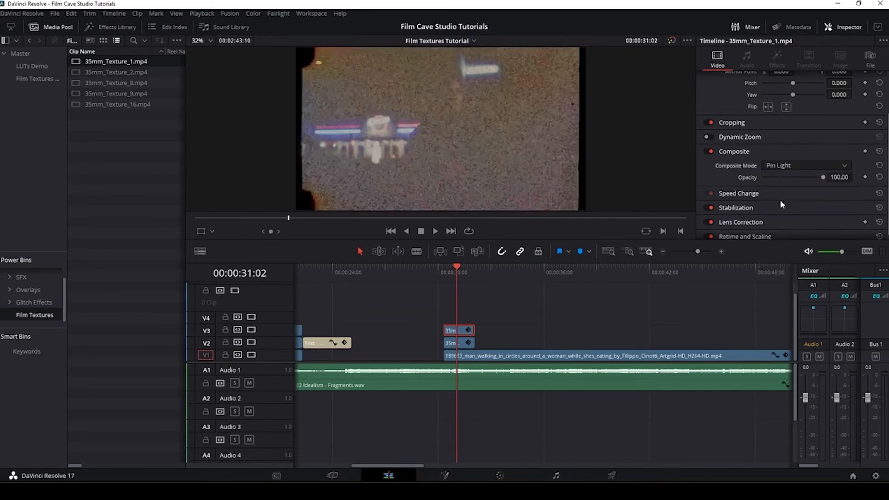
{"action": "left_click", "coordinate": [795, 166]}
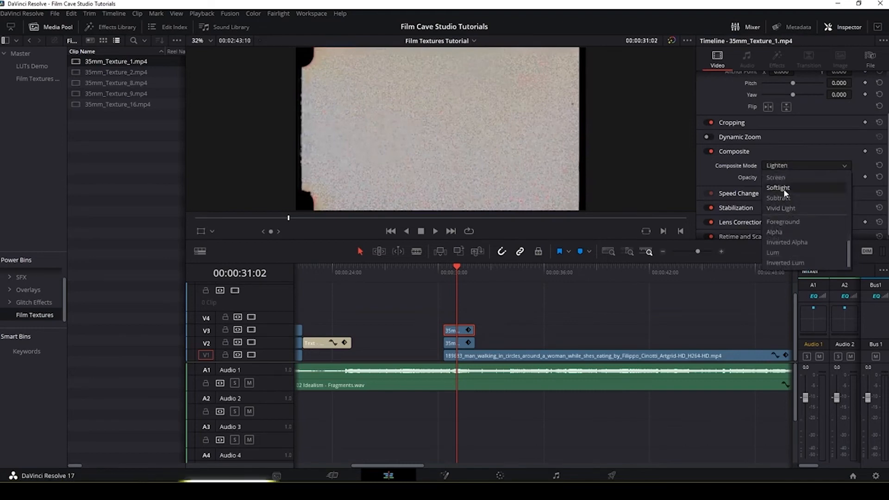
{"action": "left_click", "coordinate": [784, 191]}
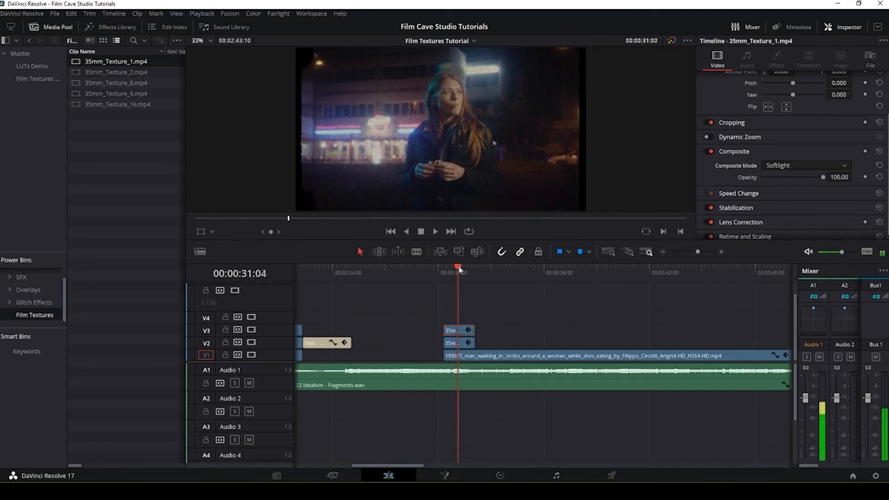
- Lower the opacity of the Softlight texture copy on V3 to 75.57
{"action": "left_click_drag", "start_coordinate": [460, 267], "coordinate": [458, 266]}
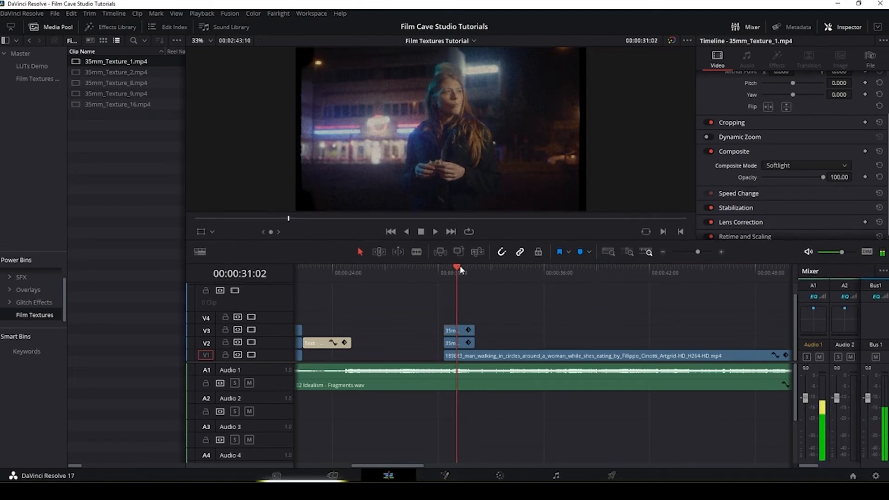
{"action": "left_click_drag", "start_coordinate": [823, 178], "coordinate": [765, 177]}
{"action": "left_click_drag", "start_coordinate": [800, 180], "coordinate": [808, 180]}
{"action": "left_click", "coordinate": [463, 330]}
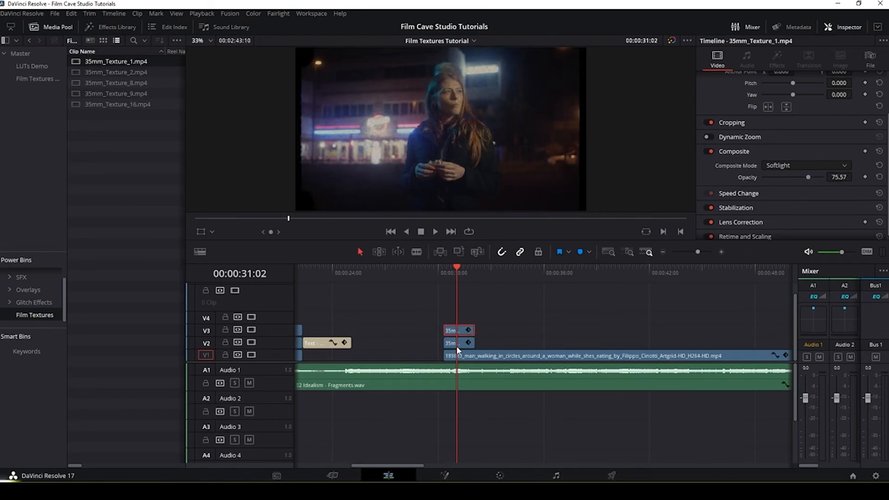
- Try to lengthen the 35mm_Texture_1 clips on V2 and V3 by trimming their ends outward
{"action": "scroll", "coordinate": [465, 325], "scroll_direction": "up", "scroll_amount": 8}
{"action": "scroll", "coordinate": [498, 319], "scroll_direction": "down", "scroll_amount": 1}
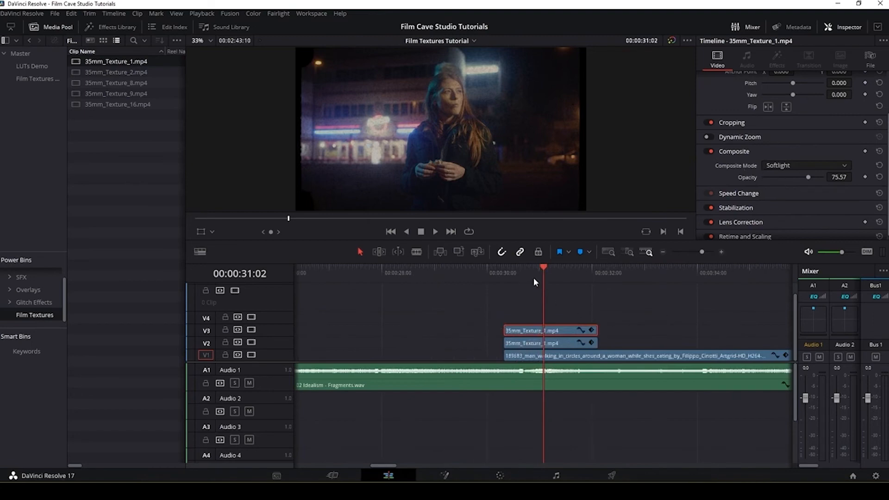
{"action": "left_click", "coordinate": [354, 271]}
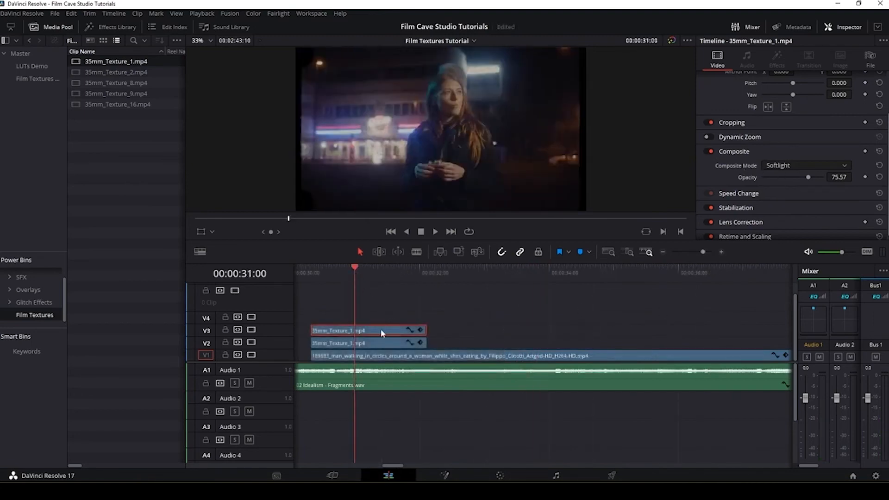
{"action": "left_click", "coordinate": [425, 330]}
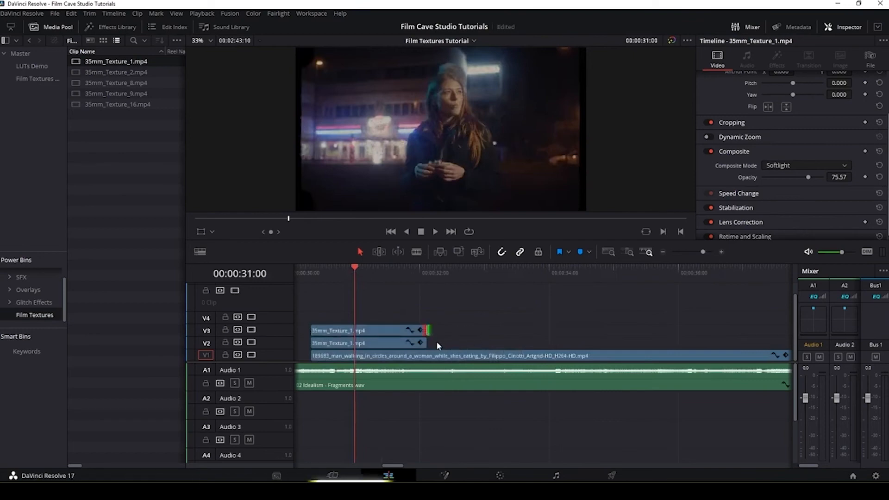
{"action": "left_click_drag", "start_coordinate": [426, 343], "coordinate": [448, 331]}
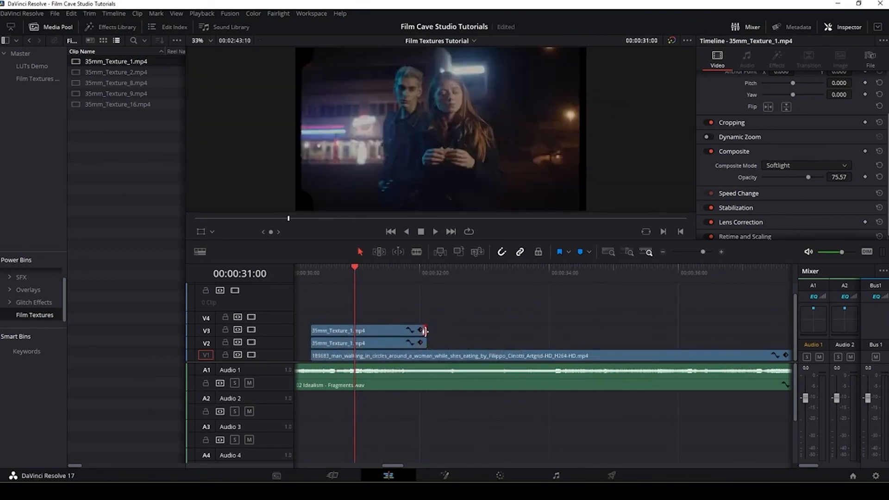
{"action": "mouse_move", "coordinate": [311, 330]}
{"action": "left_mouse_down"}
{"action": "mouse_move", "coordinate": [297, 330]}
{"action": "mouse_move", "coordinate": [300, 343]}
{"action": "left_mouse_up"}
- Duplicate the Multiply texture on V2 and the Softlight texture on V3 end to end after the originals, above the man-walking clip
{"action": "left_click", "coordinate": [370, 340]}
{"action": "left_click_drag", "start_coordinate": [350, 346], "coordinate": [465, 344]}
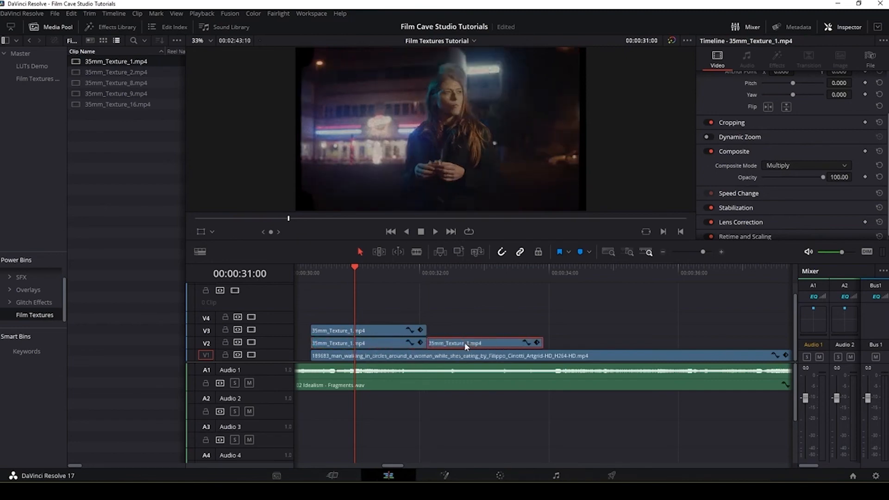
{"action": "left_click_drag", "start_coordinate": [390, 336], "coordinate": [506, 334]}
- Play the man-walking clip from its start and scrub through it to review the repeated film textures
{"action": "left_click_drag", "start_coordinate": [356, 279], "coordinate": [329, 280]}
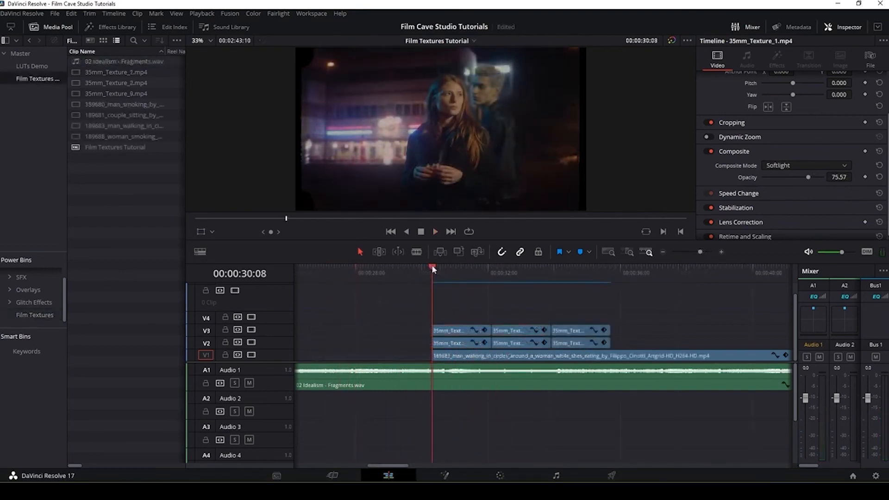
{"action": "key", "text": "space"}
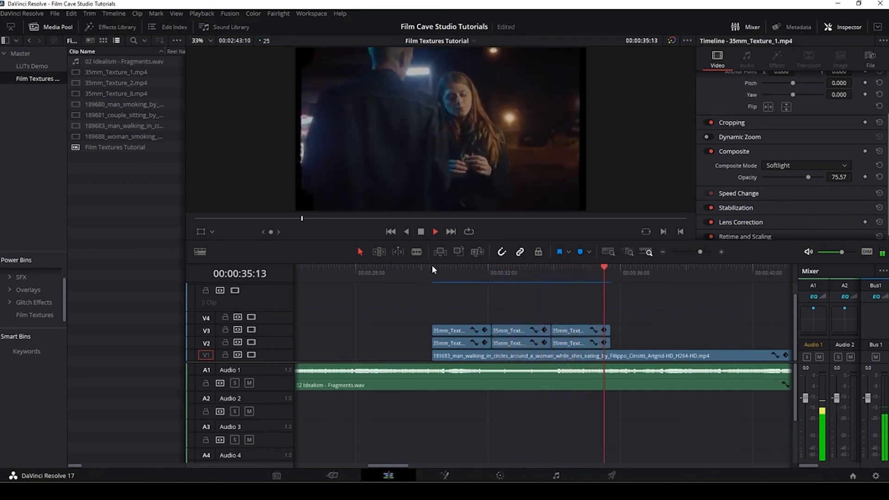
{"action": "left_click_drag", "start_coordinate": [520, 265], "coordinate": [449, 266]}
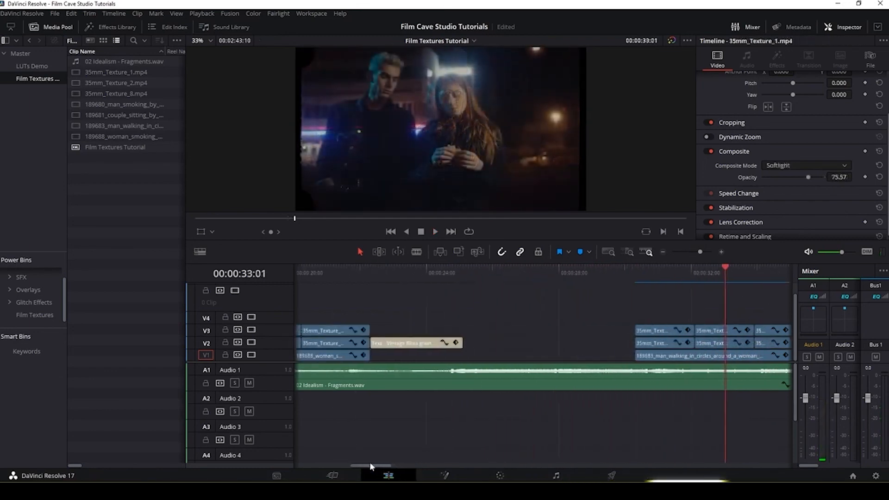
- Go back to the "Vintage films grains are cool" title on V2 and show it in the viewer
{"action": "left_click_drag", "start_coordinate": [370, 462], "coordinate": [363, 463]}
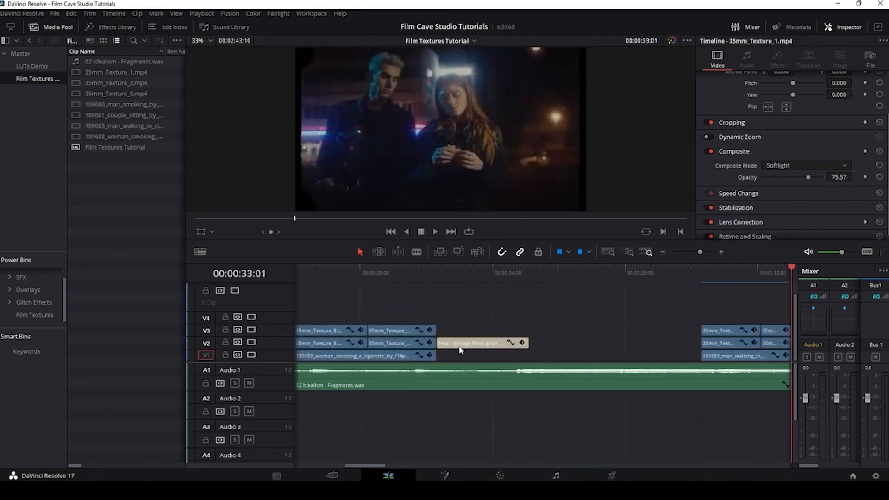
{"action": "left_click", "coordinate": [472, 268]}
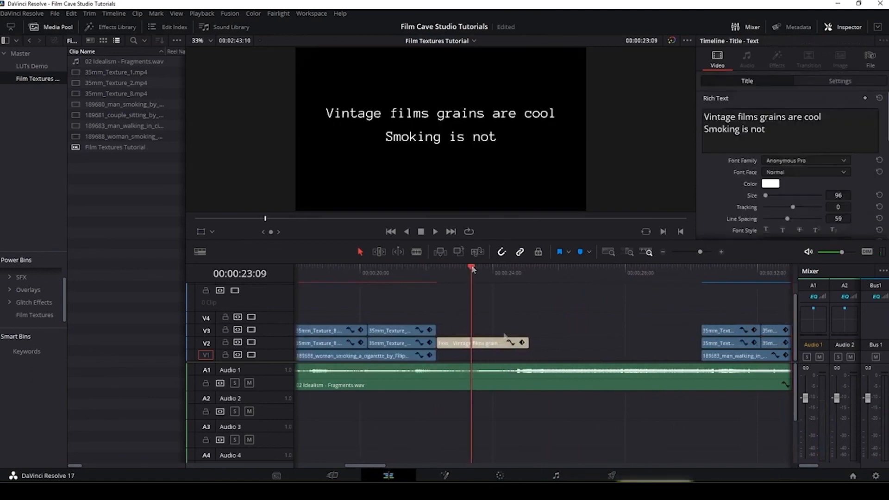